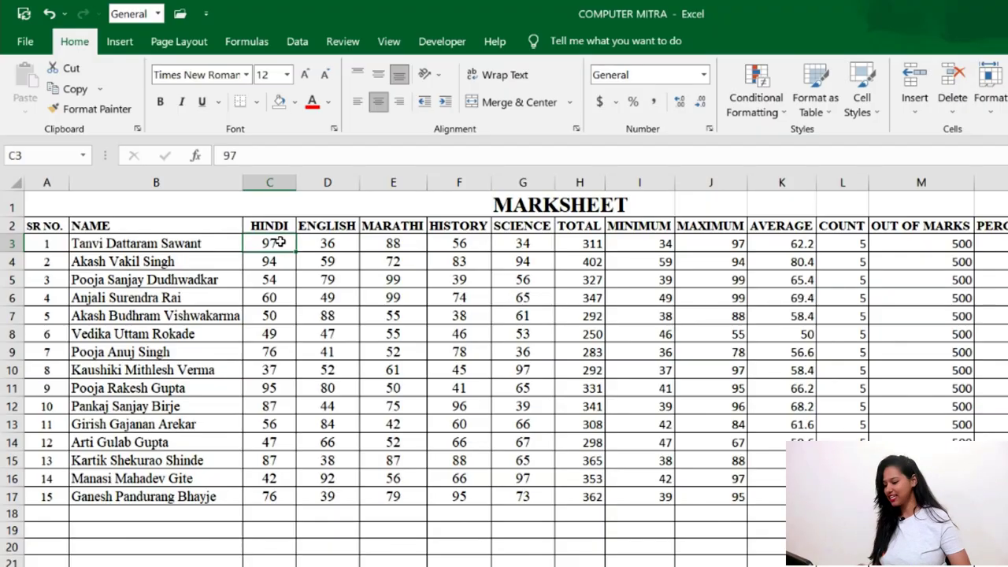
Step: Hide row 10 by selecting it with Shift+Space and pressing Ctrl+9
click(236, 370)
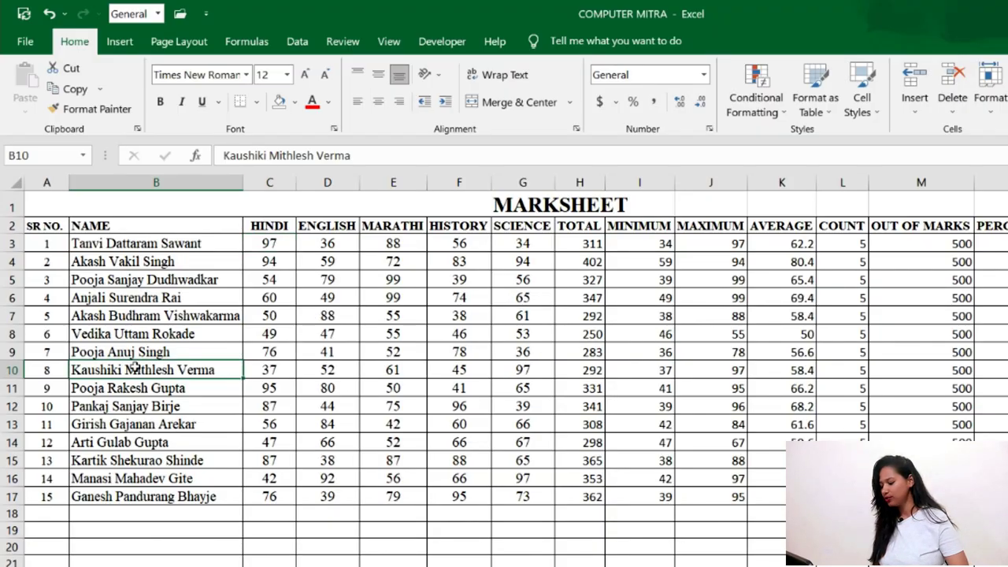
click(252, 370)
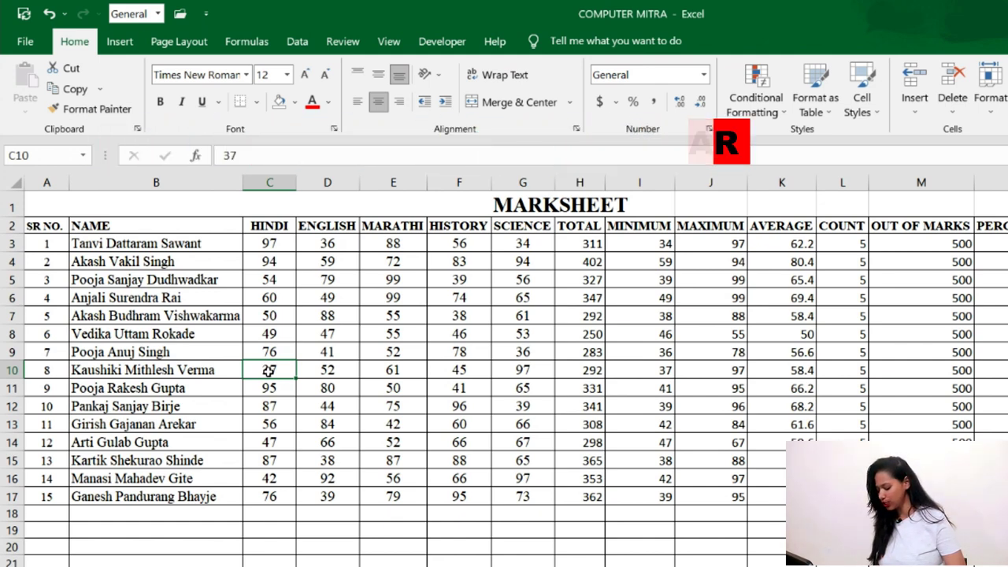
key(shift+space)
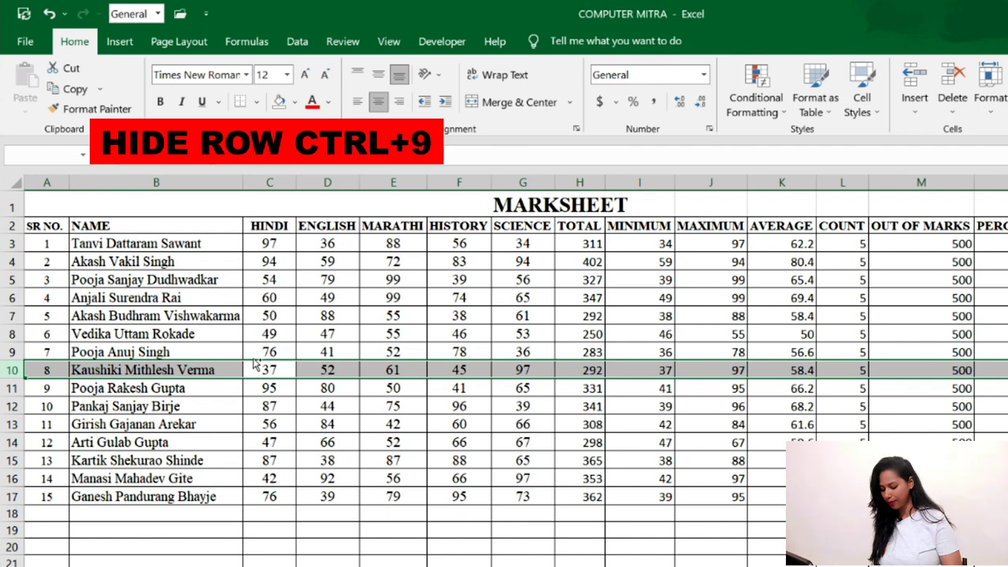
key(ctrl+9)
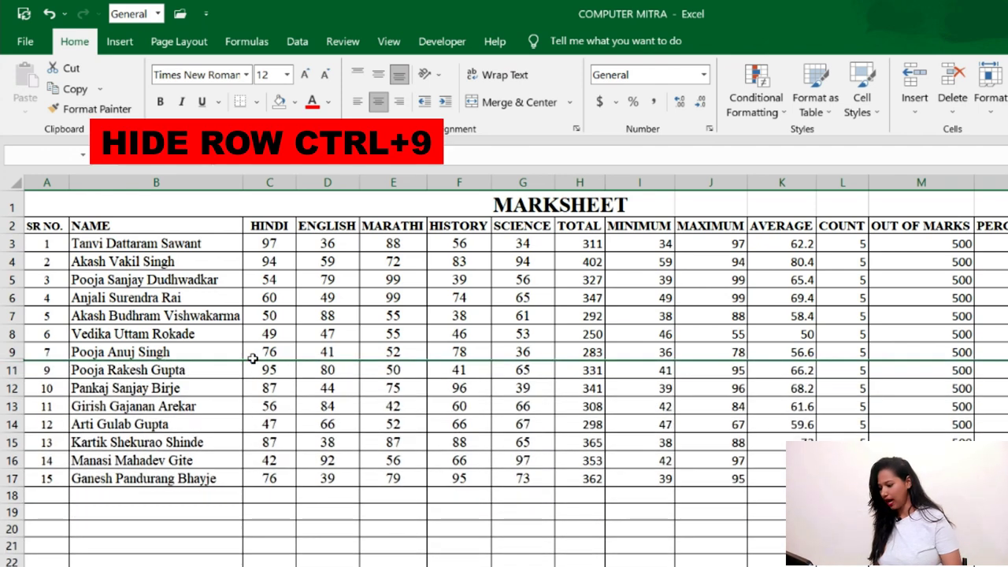
Step: Select rows 12 and 13 and hide them with Ctrl+9
click(140, 401)
key(shift+space)
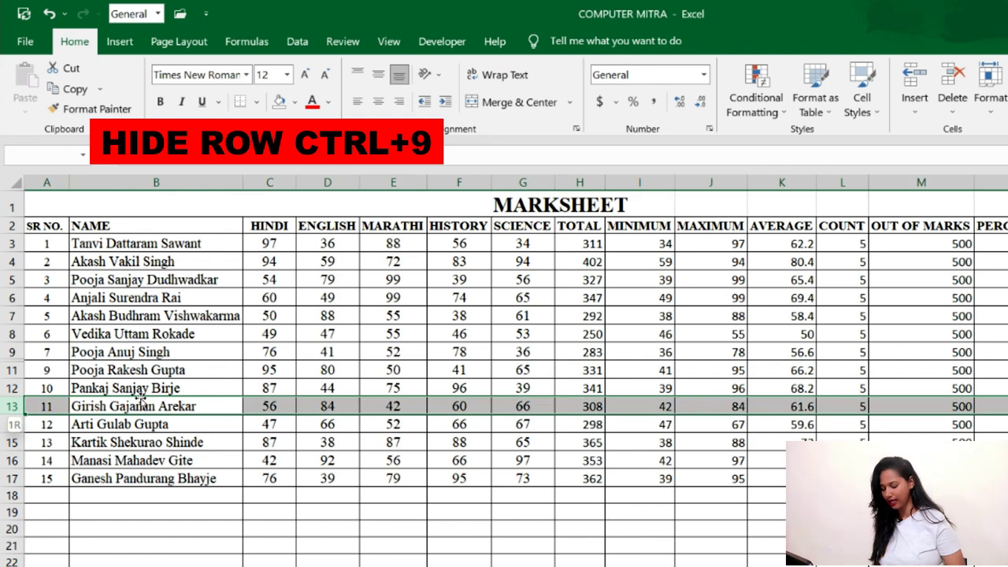
key(shift+Up)
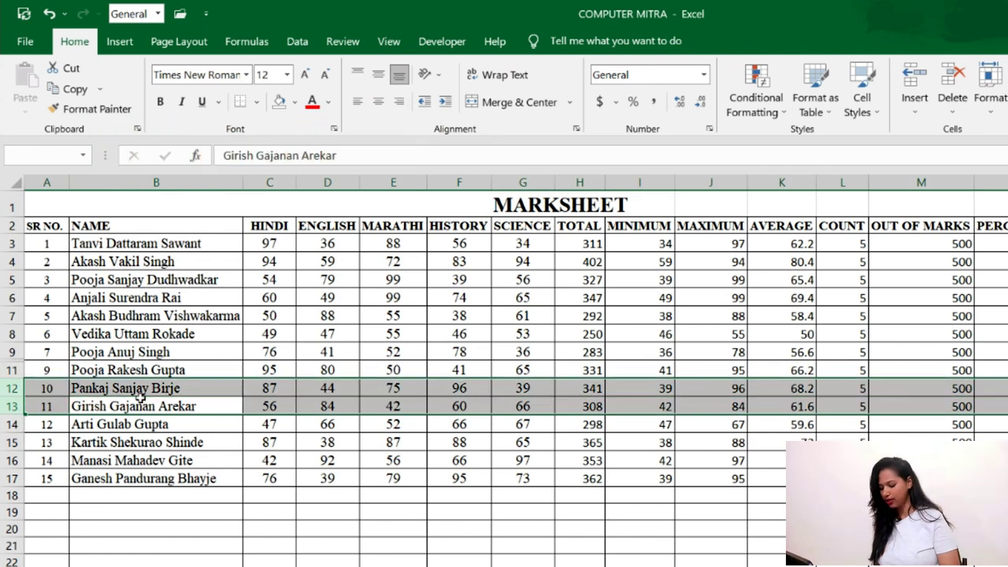
key(ctrl+9)
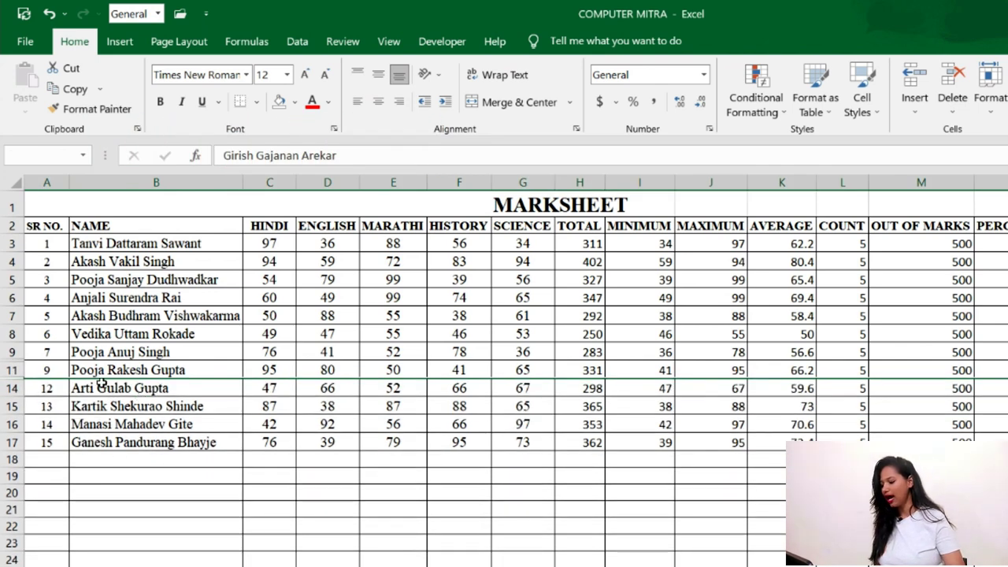
Step: Select the row range from row 9 down across the hidden rows
key(ctrl+z)
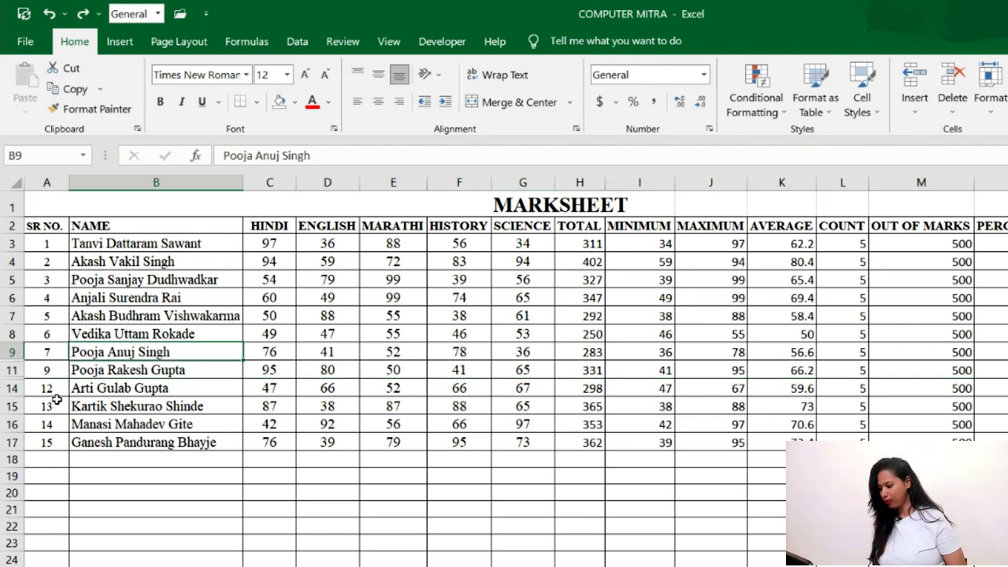
key(shift+space)
key(shift+Down)
key(shift+Down)
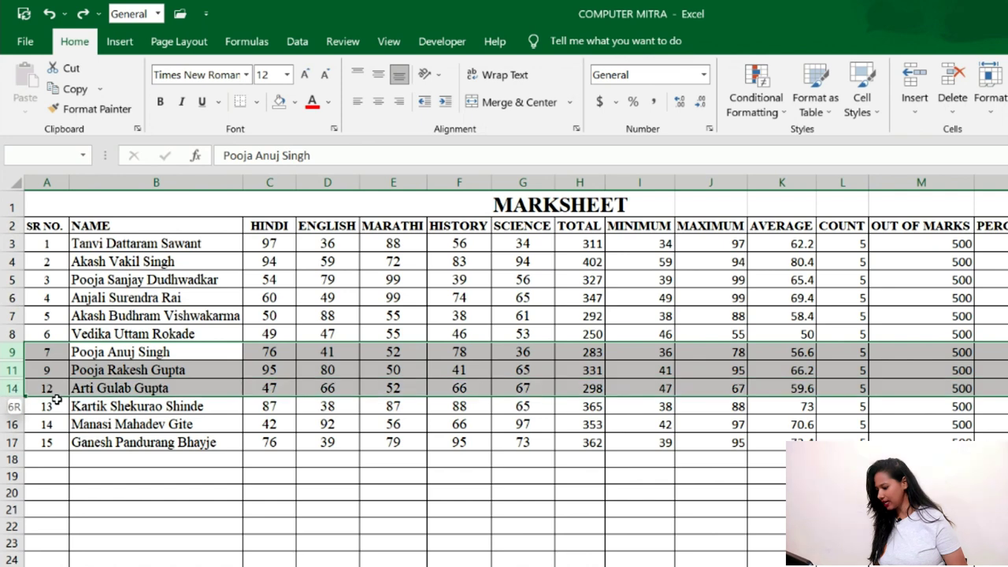
key(shift+Up)
key(shift+Down)
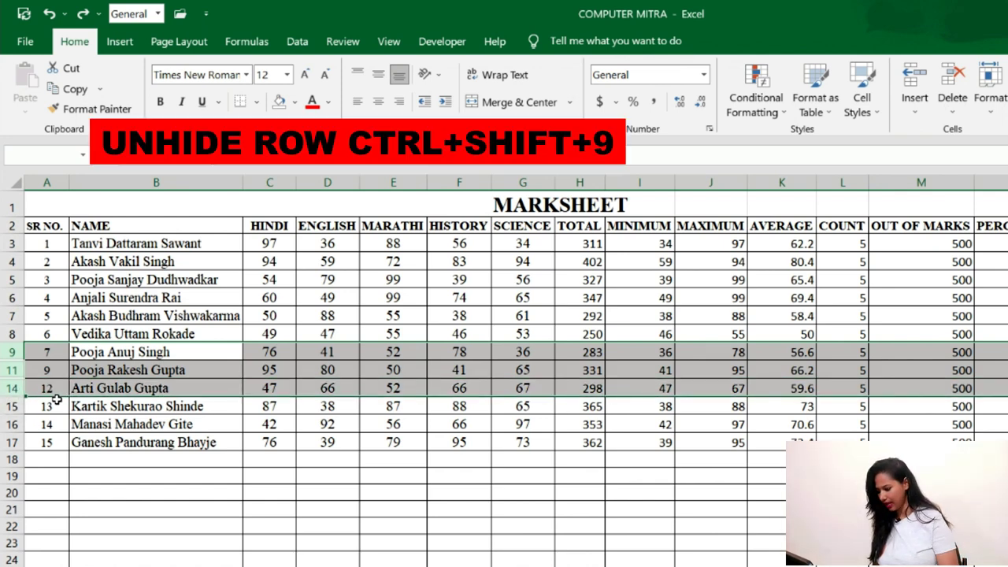
Step: Unhide rows 10, 12 and 13 with Ctrl+Shift+9 and return to the row 11 name cell
key(ctrl+shift+9)
key(Right)
key(Down)
key(Down)
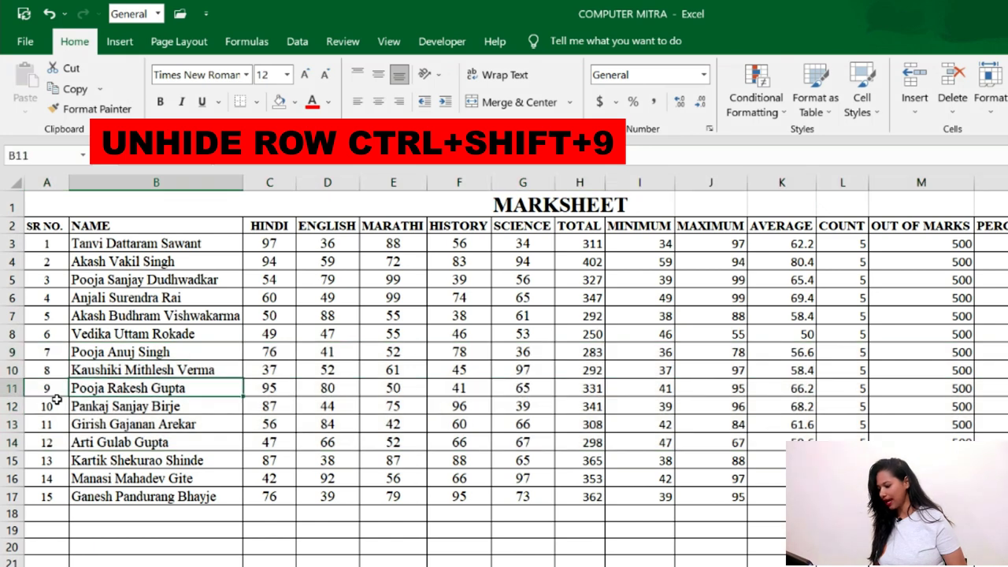
key(Left)
key(Right)
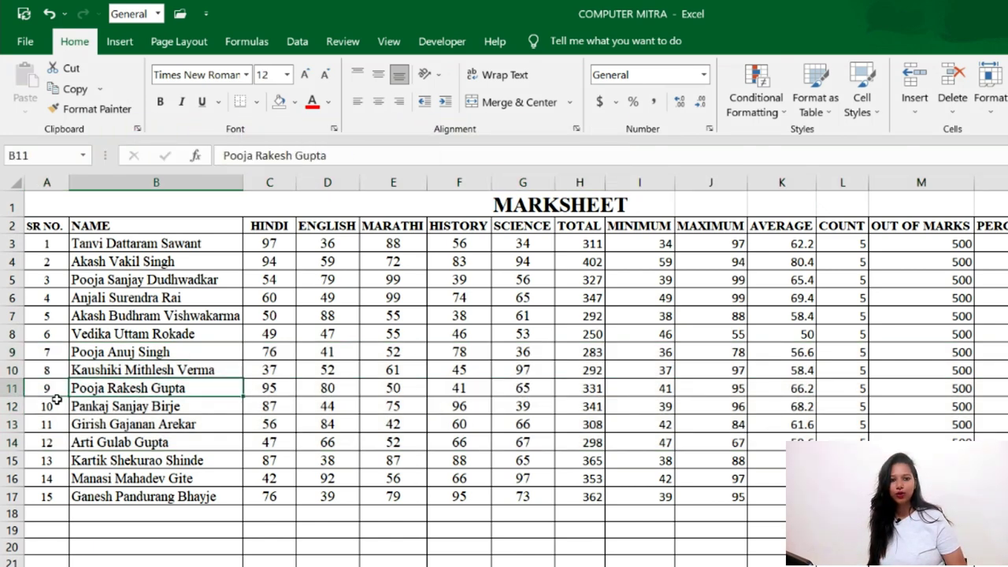
Step: Select the entire NAME column
key(Right)
key(Left)
key(Right)
key(Left)
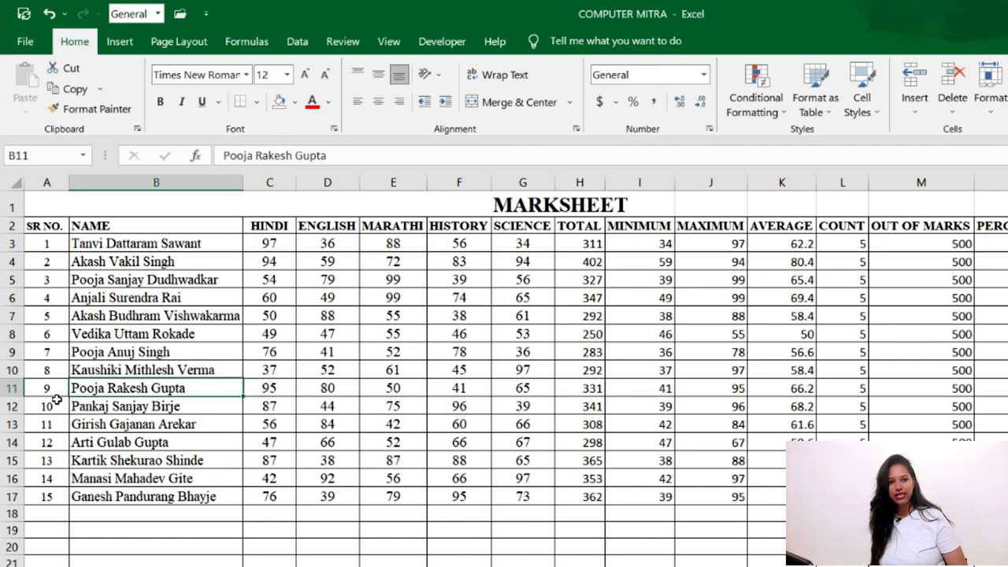
key(ctrl+space)
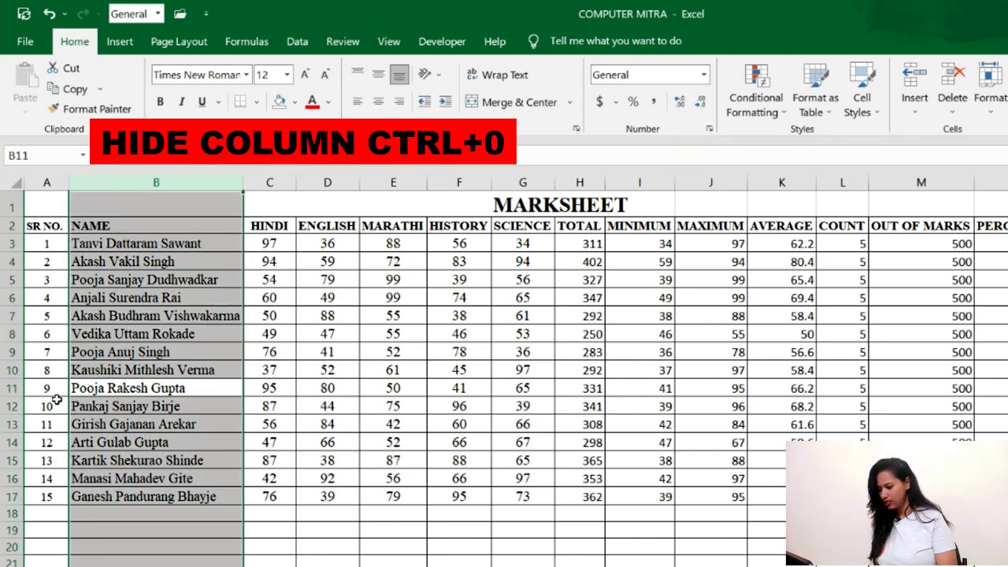
Step: Hide the NAME column with Ctrl+0
key(ctrl+0)
key(Right)
key(Left)
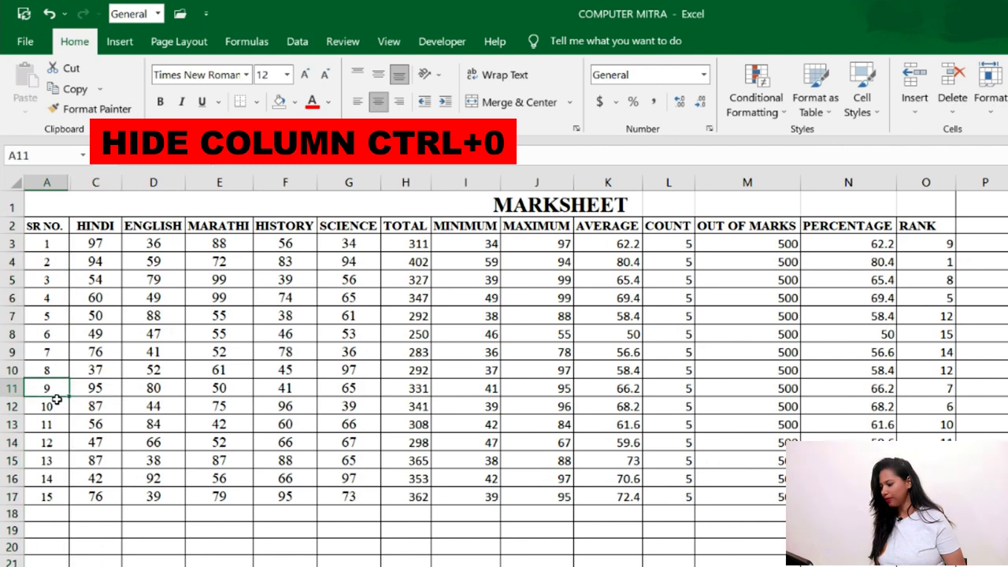
key(Right)
key(Right)
key(Right)
key(Right)
key(Right)
key(Right)
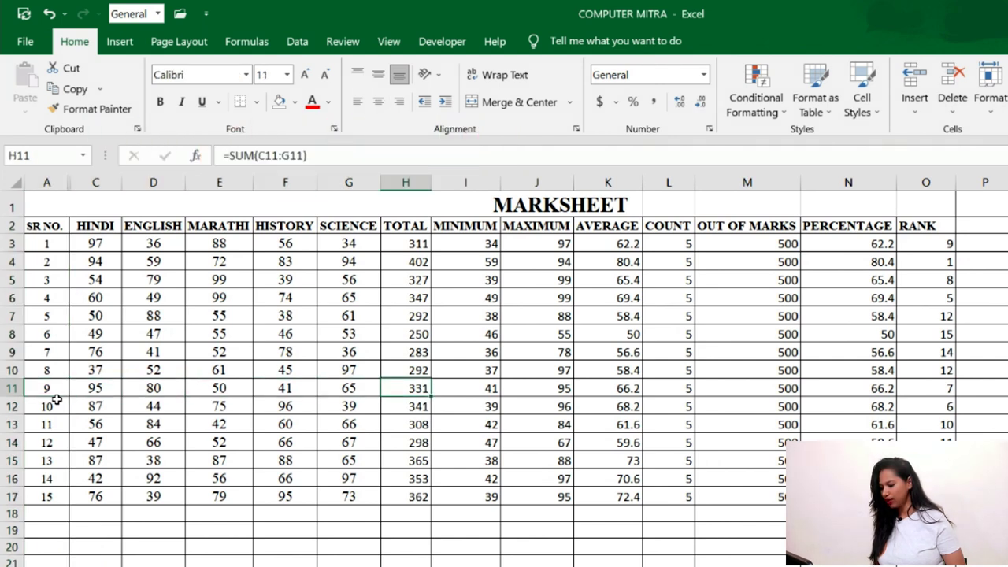
Step: Select the SCIENCE and TOTAL columns and hide them
key(ctrl+space)
key(shift+Left)
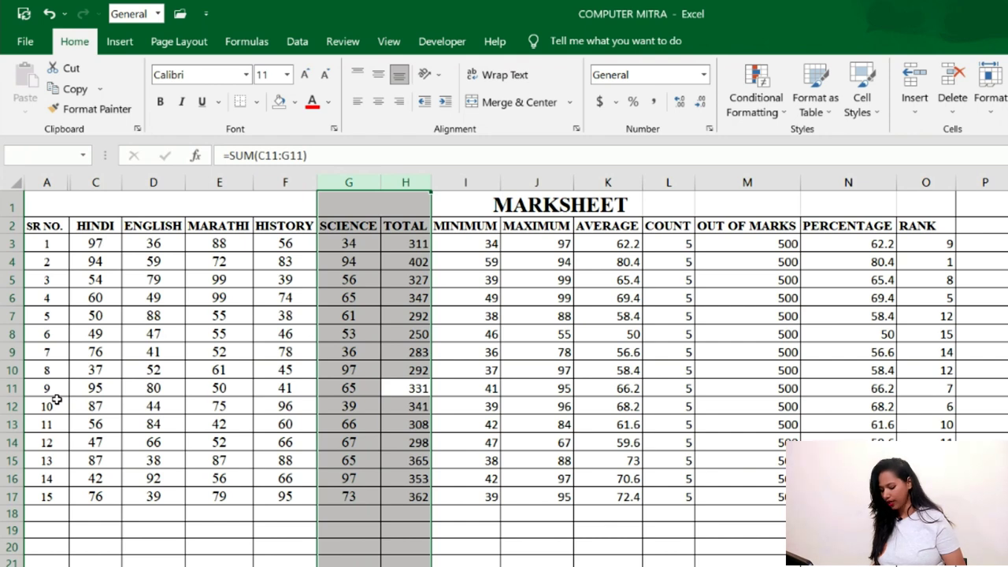
key(ctrl+minus)
key(Left)
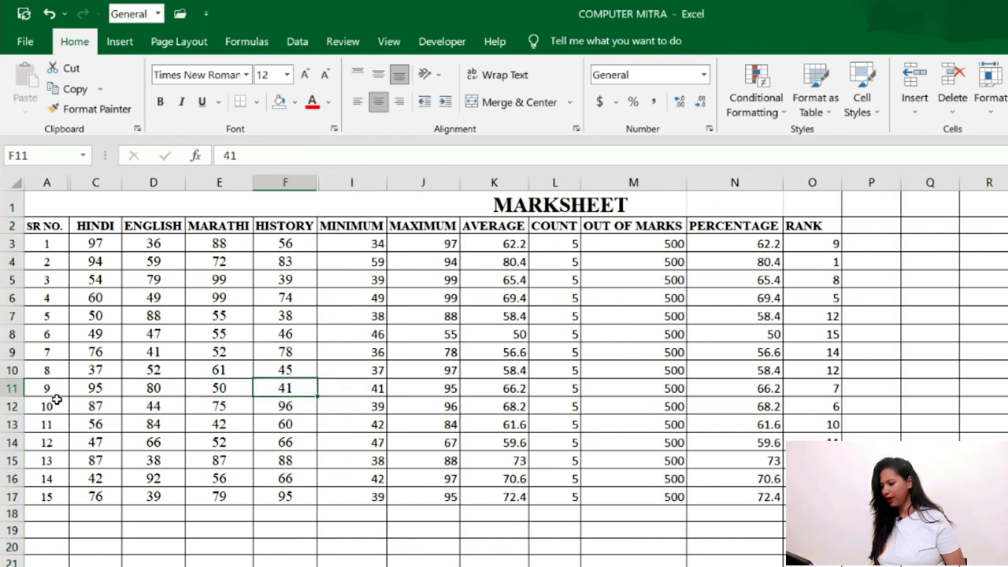
key(Right)
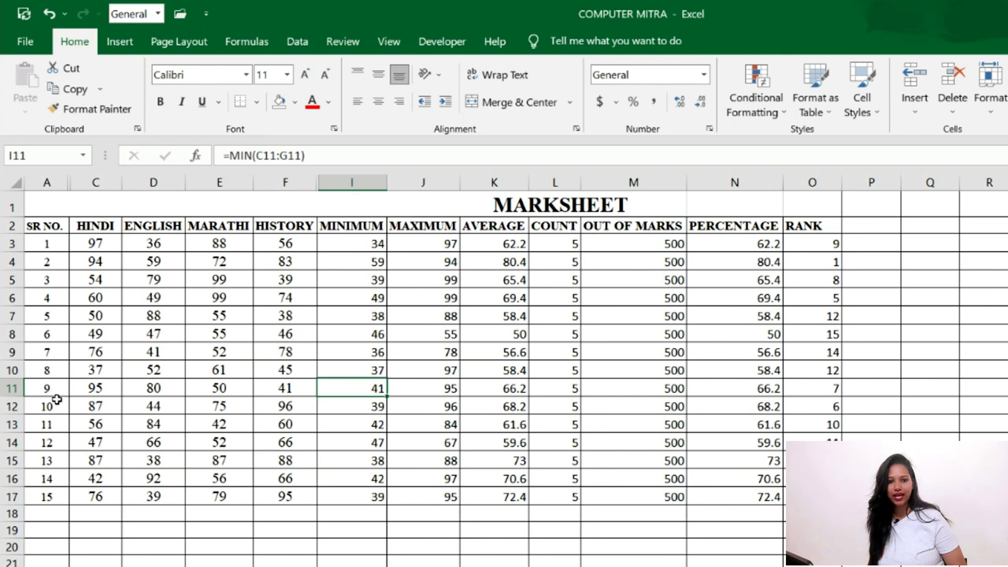
Step: Select columns SR NO. through HINDI, spanning the hidden NAME column
key(Left)
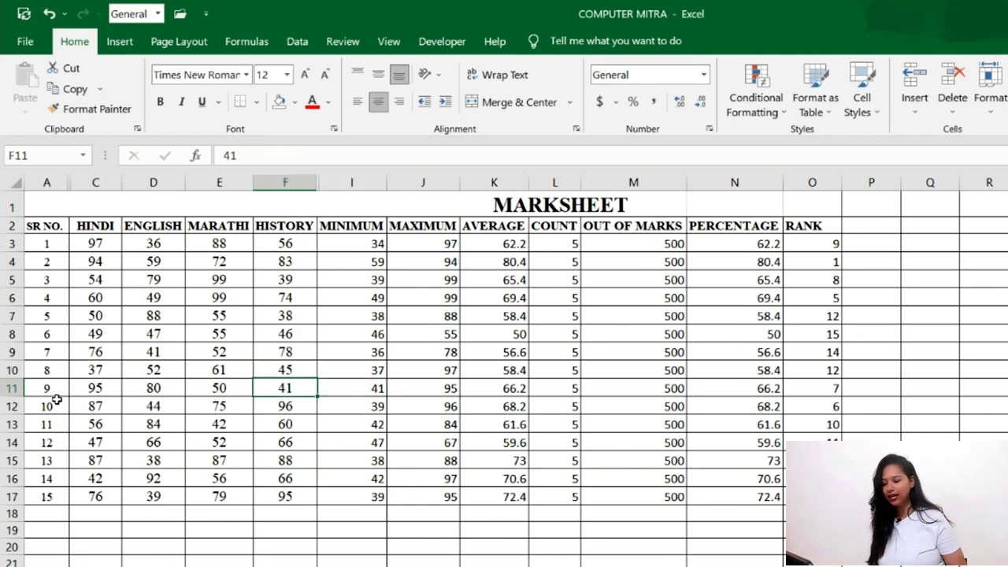
key(Left)
key(Left)
key(Left)
key(Left)
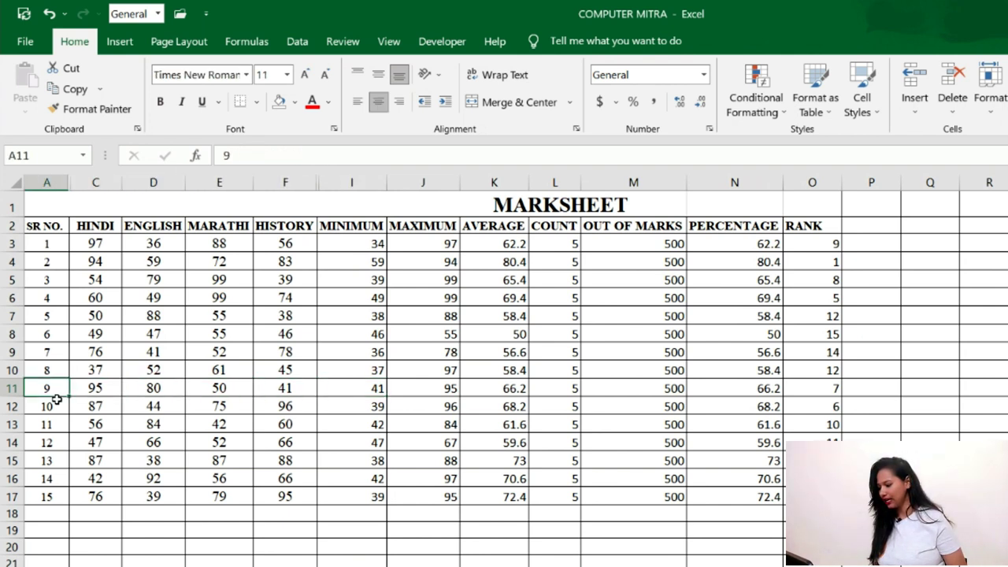
key(ctrl+space)
key(shift+Right)
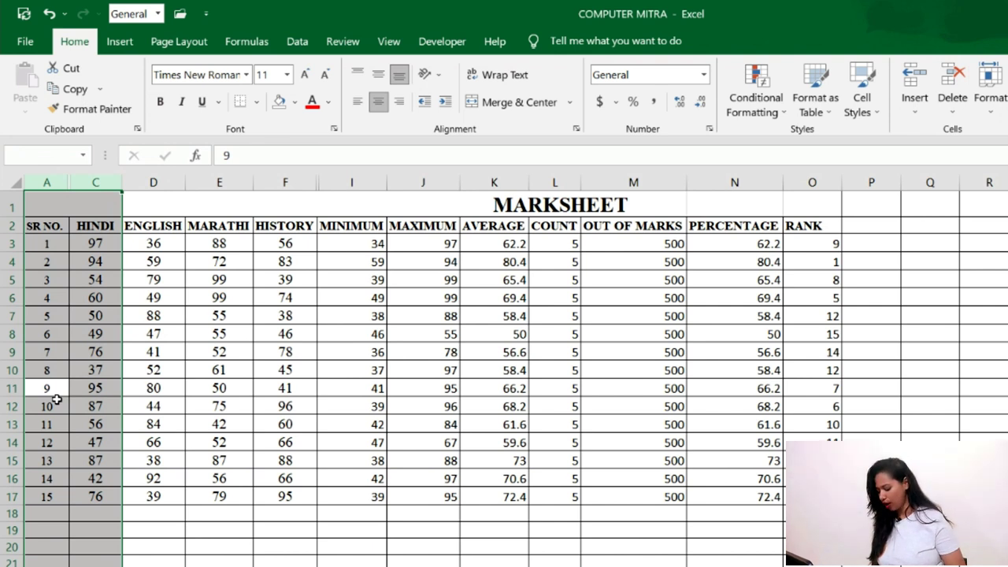
Step: Unhide the NAME column with the legacy Alt, O, C, U shortcut
key(alt)
key(o)
key(c)
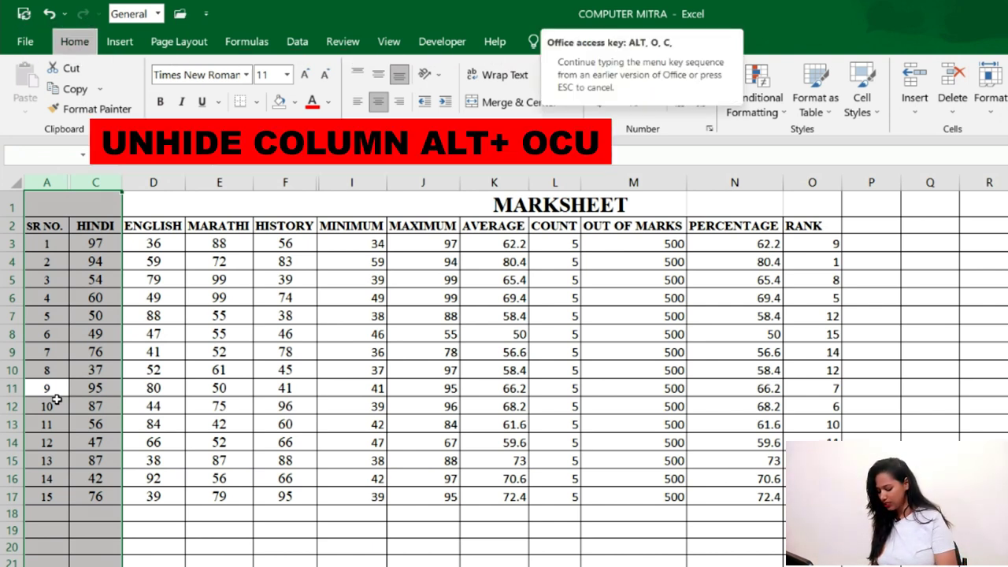
key(u)
Step: Select columns HISTORY through MINIMUM, spanning the hidden SCIENCE and TOTAL columns
key(Right)
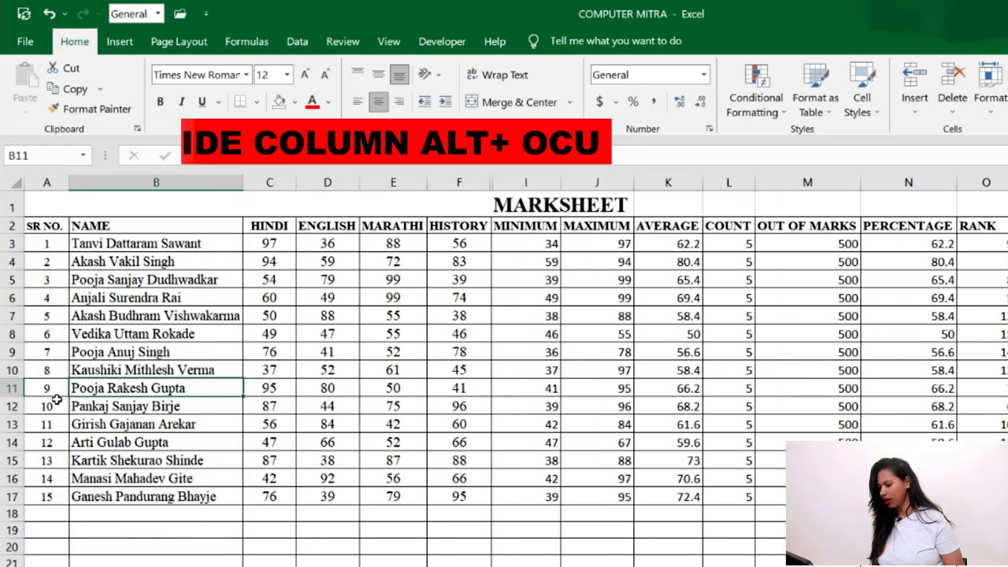
key(Left)
key(Right)
key(Right)
key(Right)
key(Right)
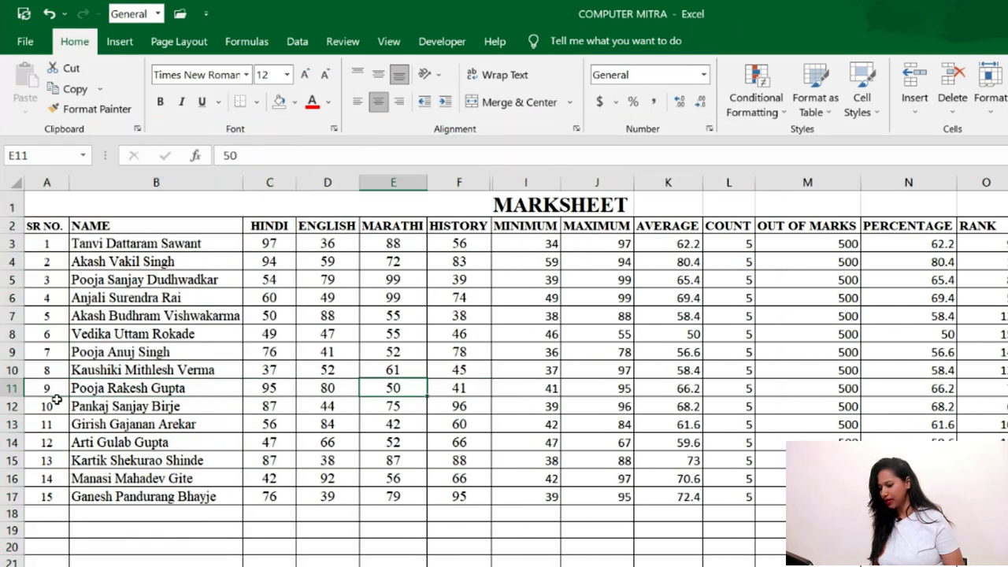
key(Right)
key(Right)
key(Left)
key(ctrl+space)
key(shift+Right)
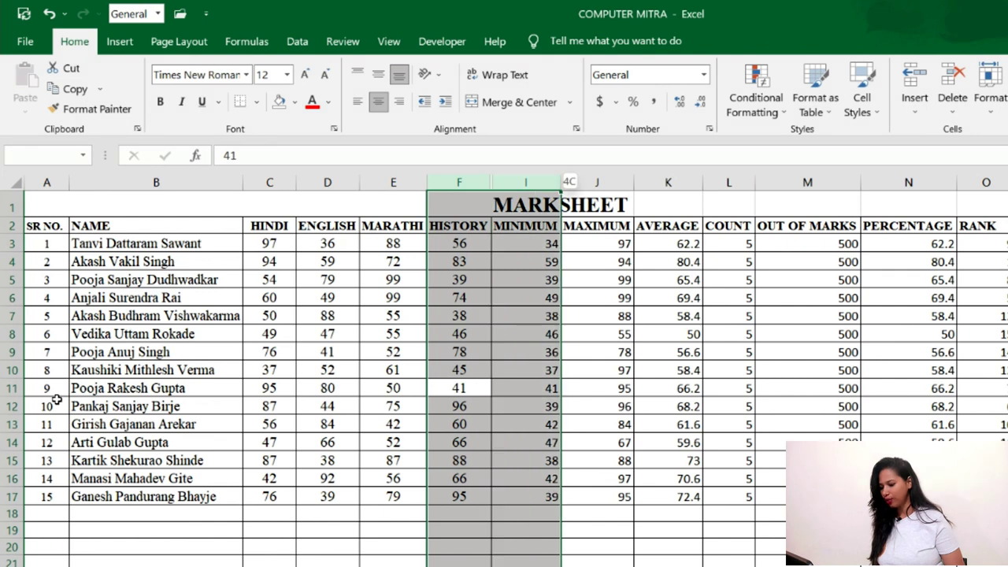
key(shift+Right)
key(shift+Left)
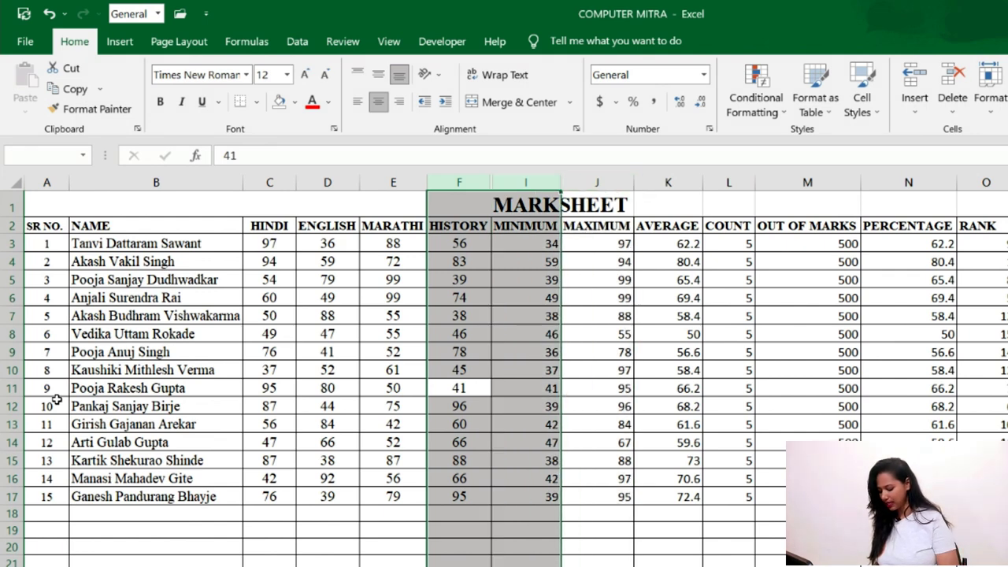
Step: Unhide SCIENCE and TOTAL with the Alt, O, C, U sequence
key(alt)
key(o)
key(c)
key(u)
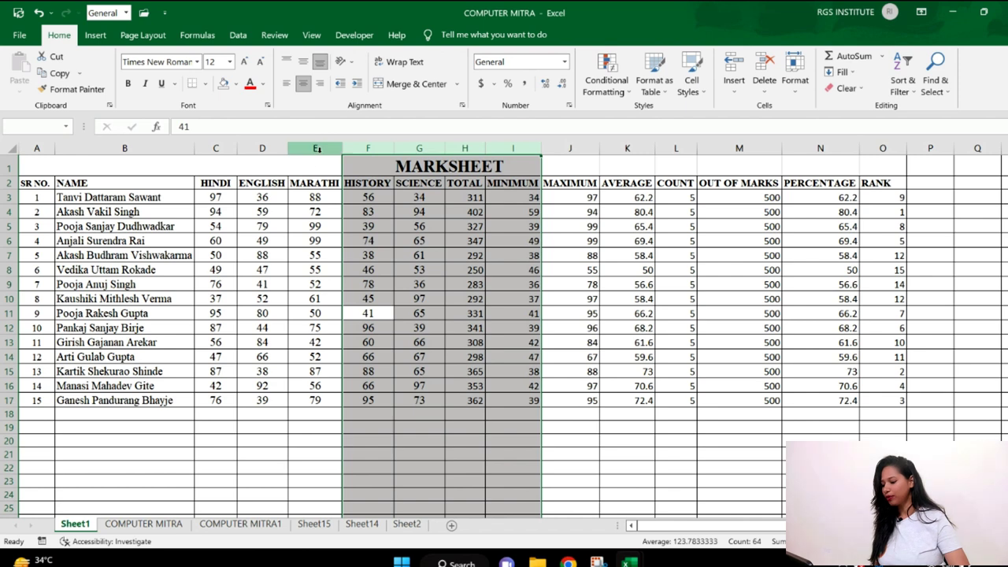
Step: Hide the MARATHI column via Home > Format > Hide & Unhide > Hide Columns
click(317, 147)
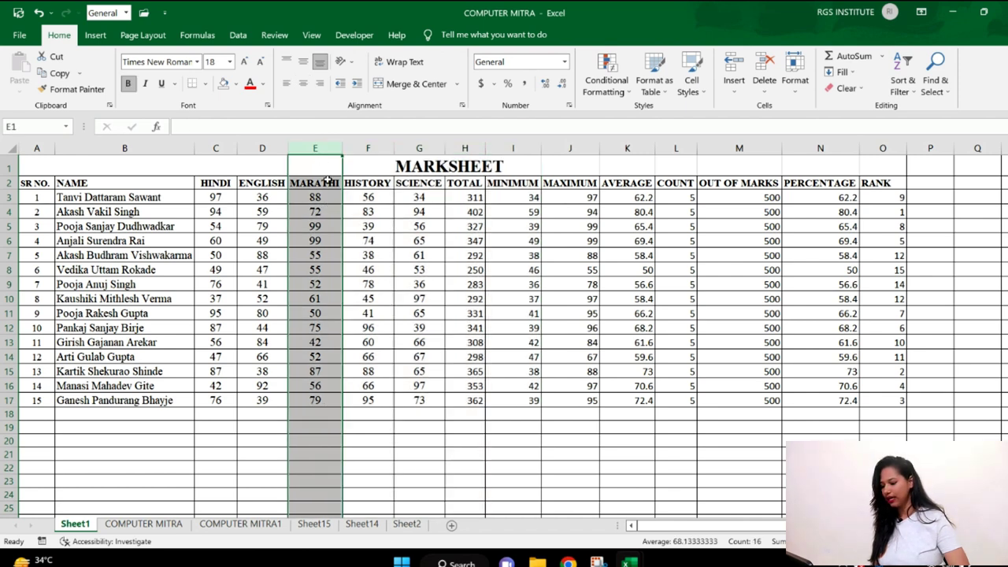
click(801, 89)
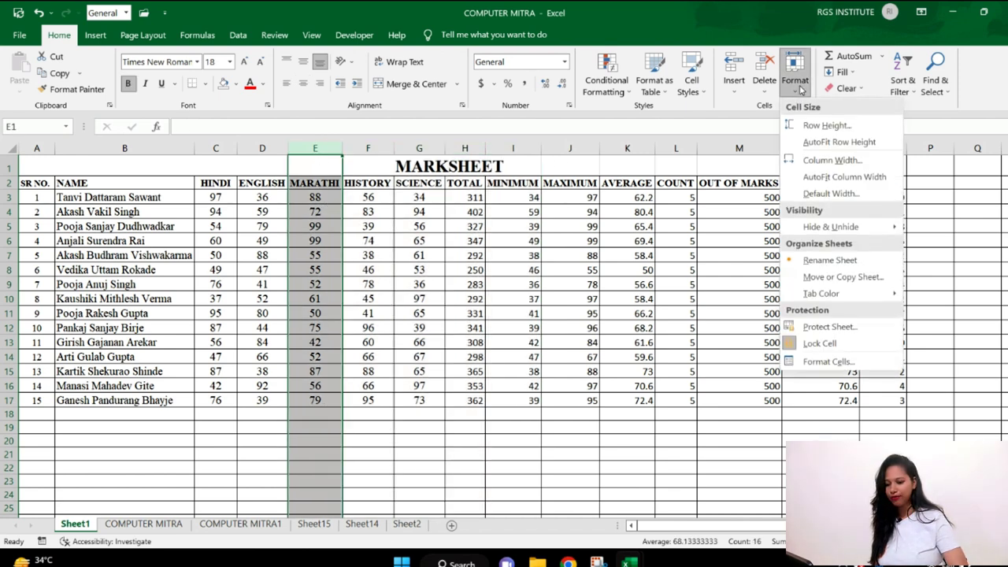
mouse_move(831, 227)
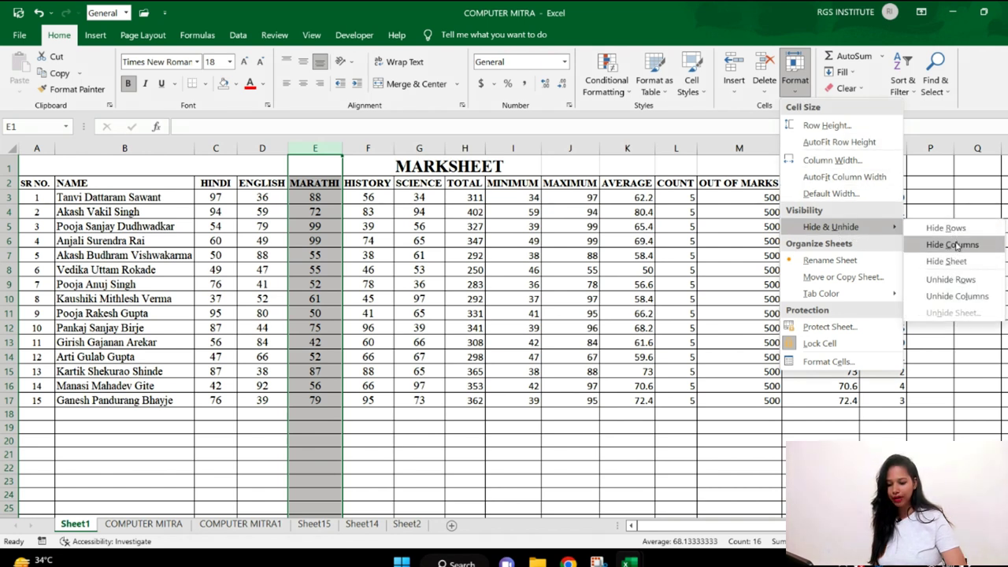
click(952, 245)
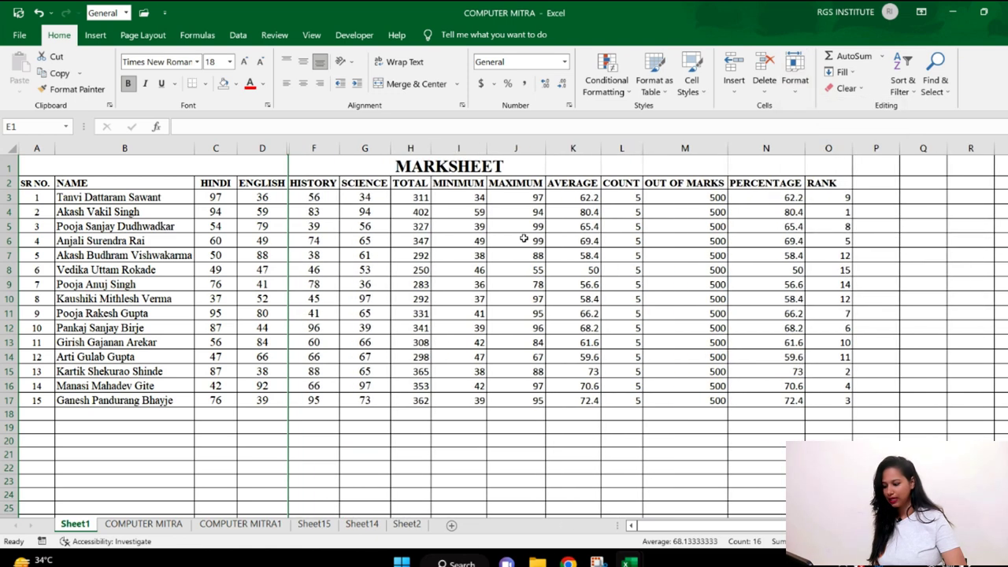
click(425, 225)
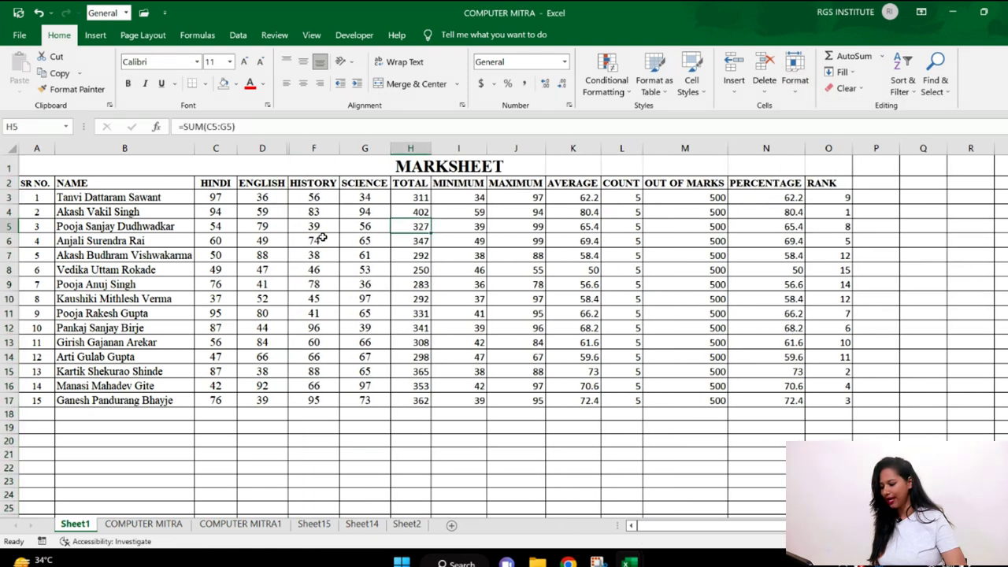
Step: Select rows 4 and 5 and hide them via Format > Hide Rows
click(14, 226)
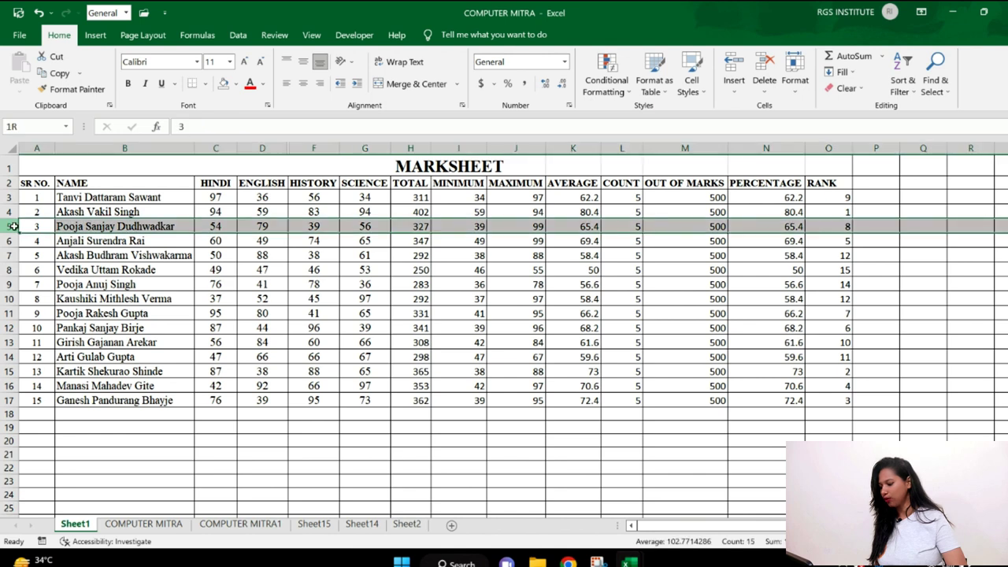
drag(13, 227, 13, 212)
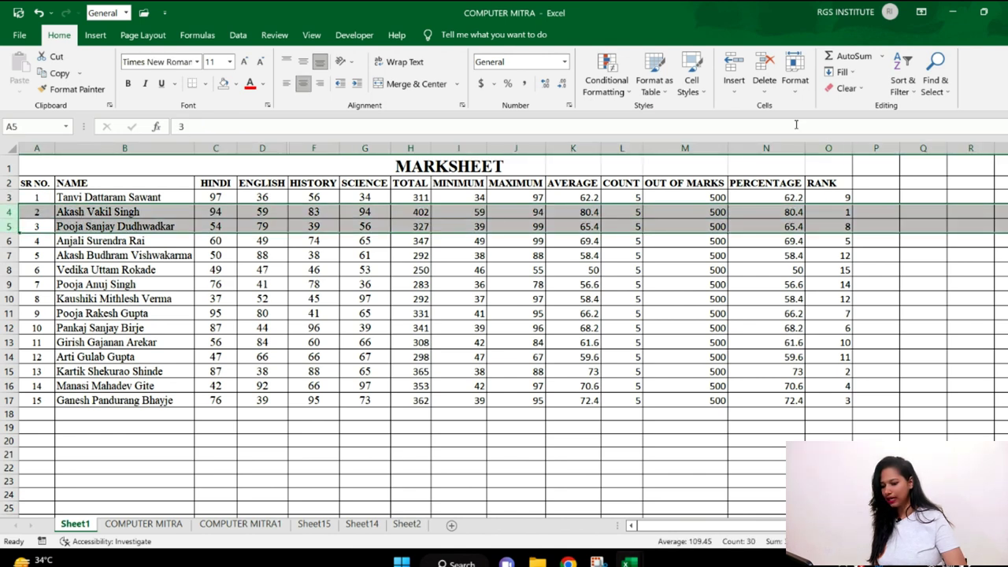
click(794, 70)
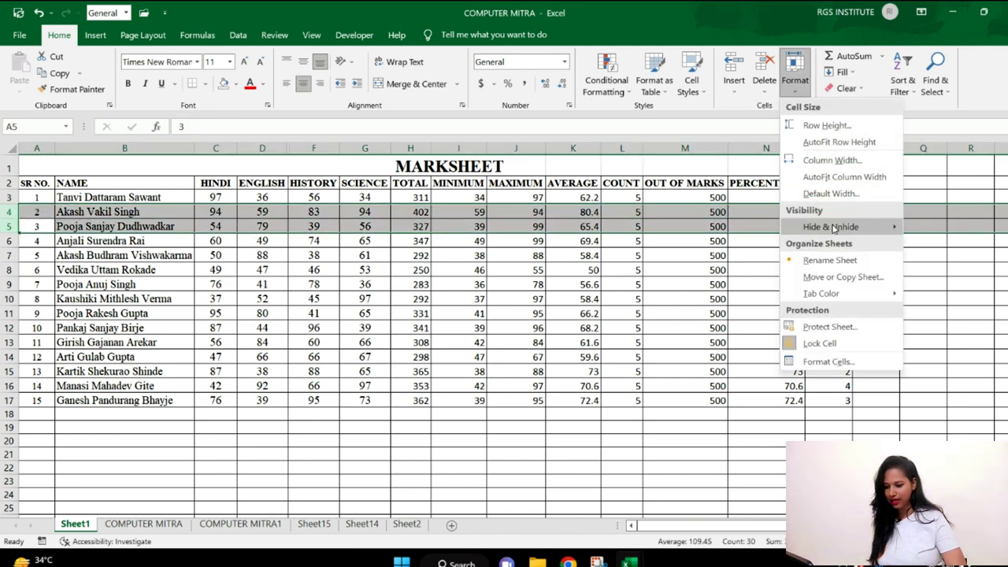
mouse_move(832, 227)
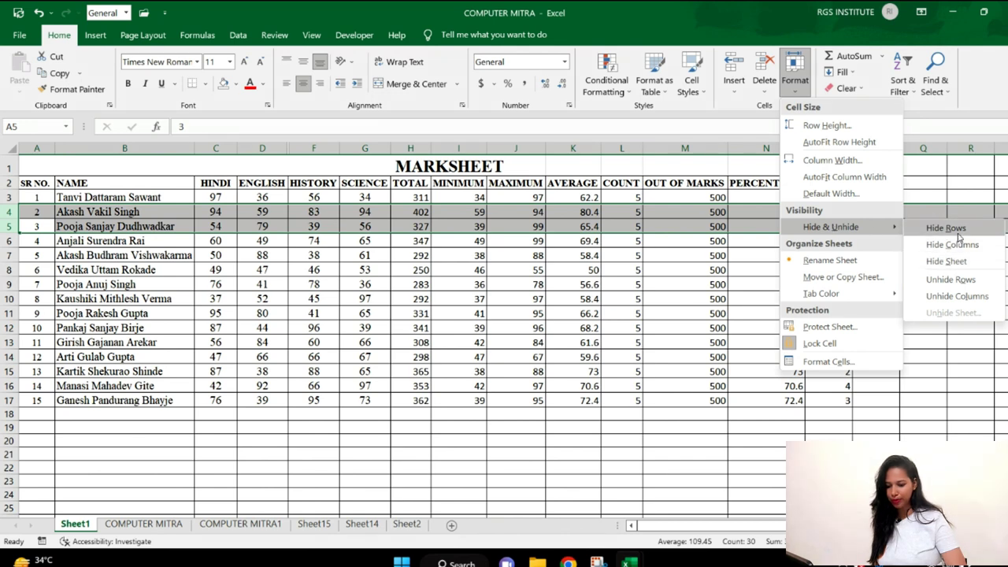
click(949, 228)
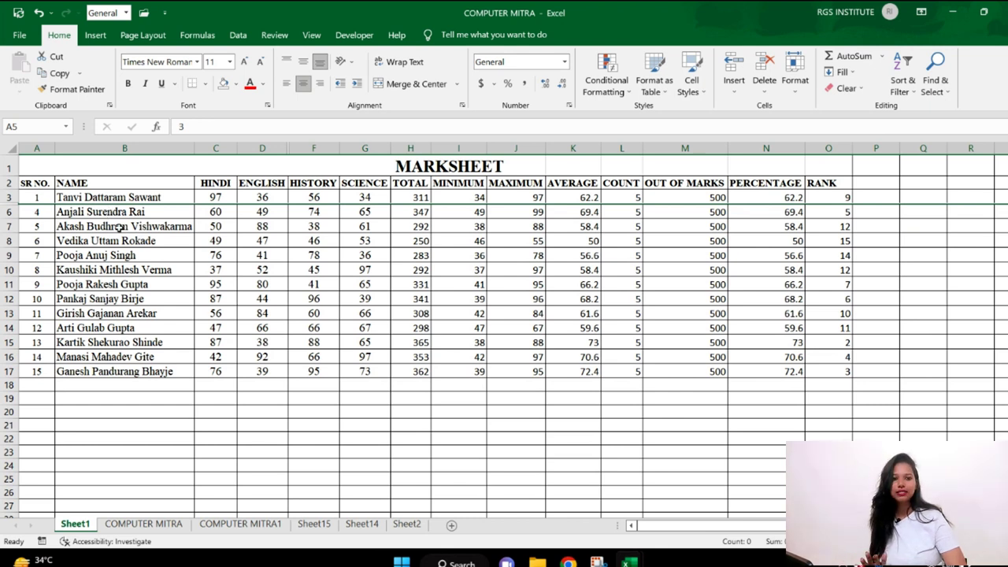
Step: Unhide rows 4 and 5 via Format > Hide & Unhide > Unhide Rows on rows 3–7
drag(9, 198, 11, 220)
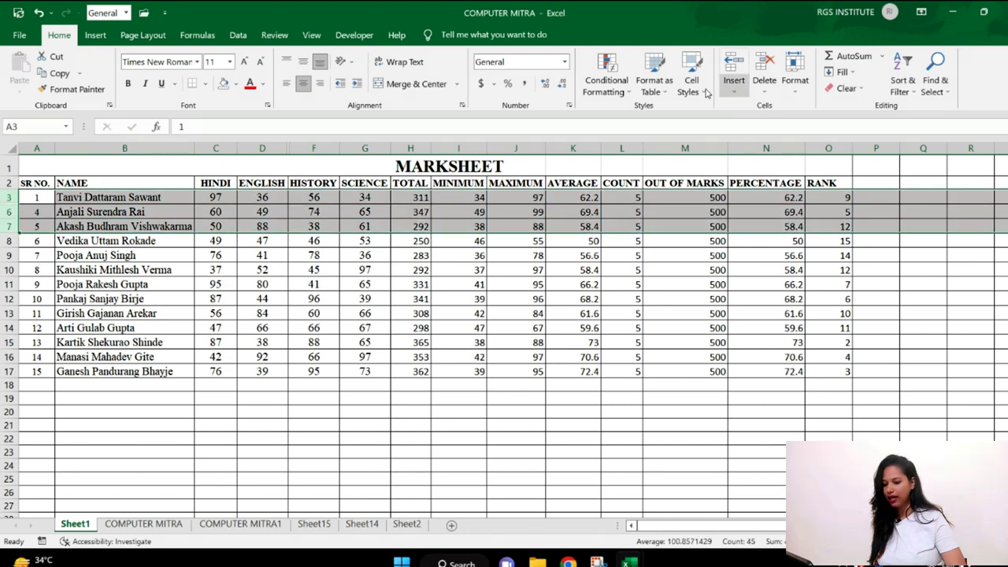
click(794, 75)
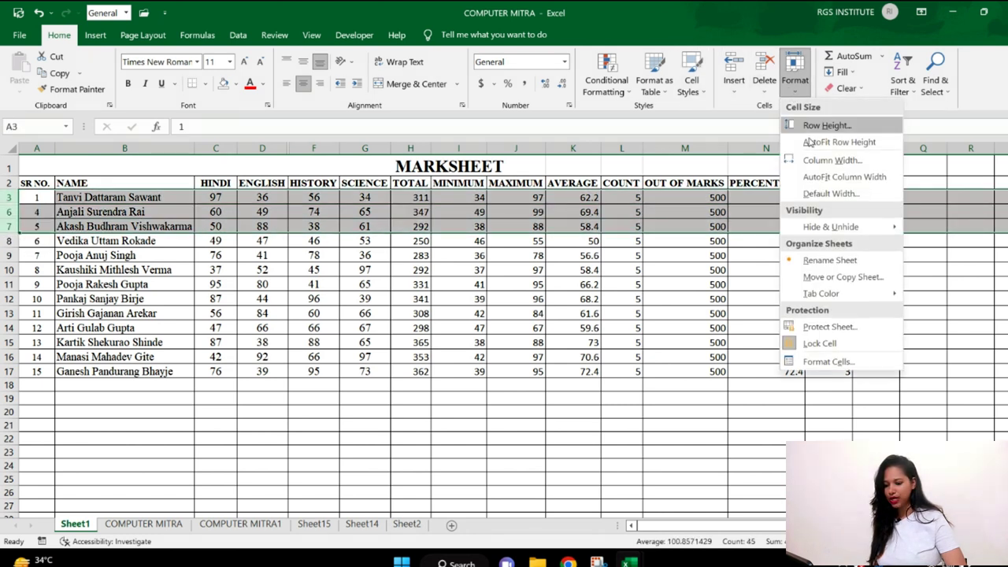
mouse_move(831, 227)
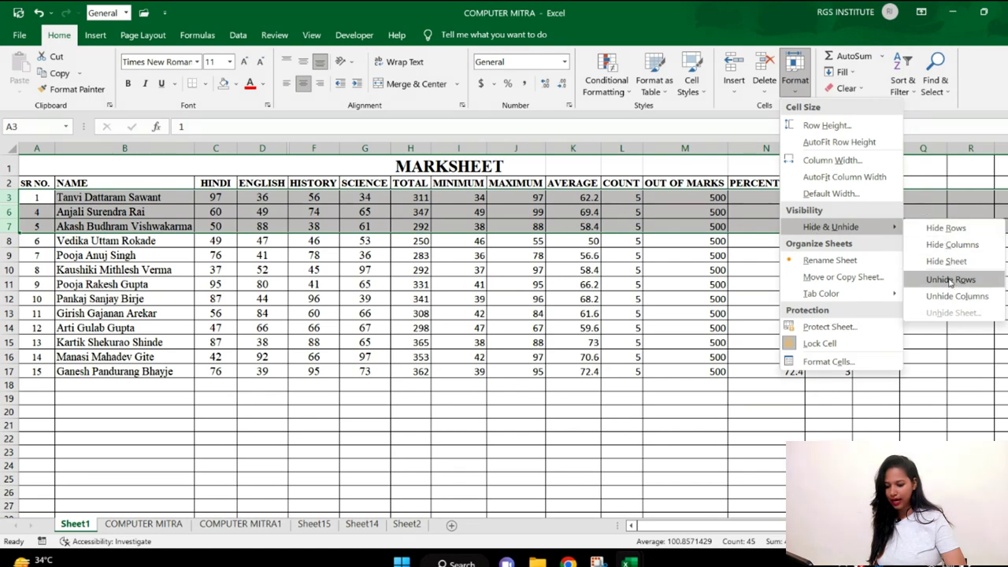
click(950, 280)
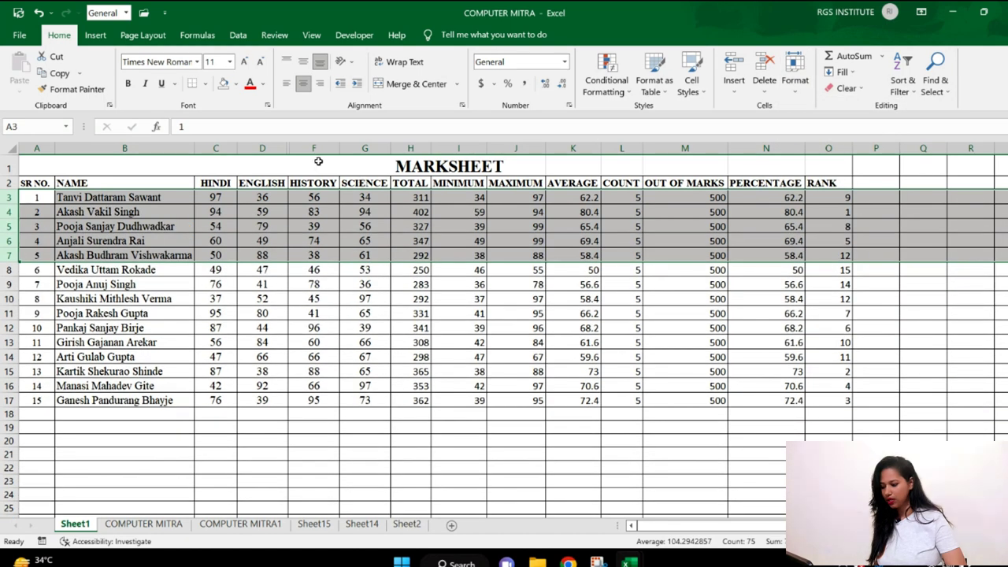
Step: Unhide the MARATHI column via Format > Unhide Columns on columns D:F, then select HISTORY
drag(262, 148, 327, 148)
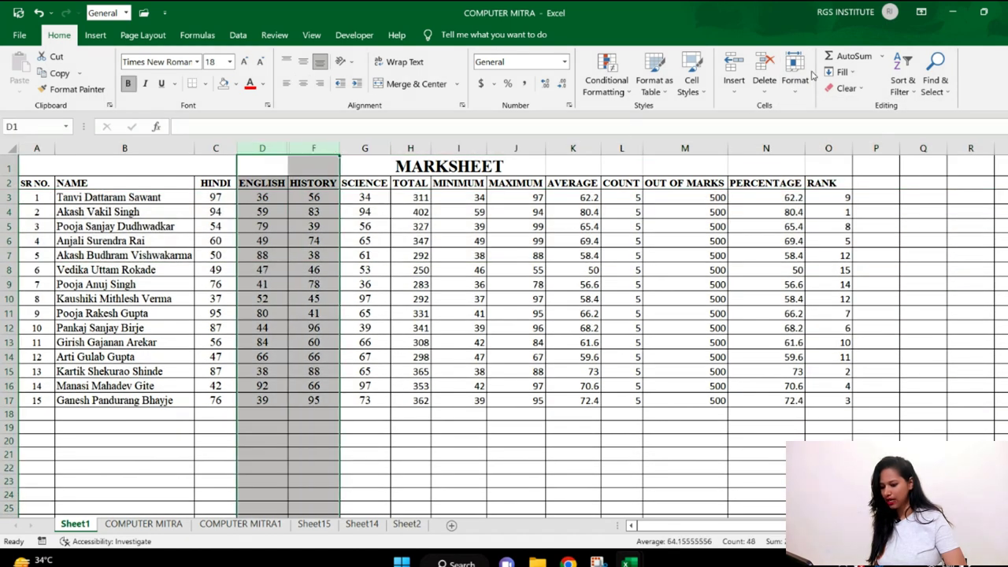
click(791, 93)
mouse_move(831, 227)
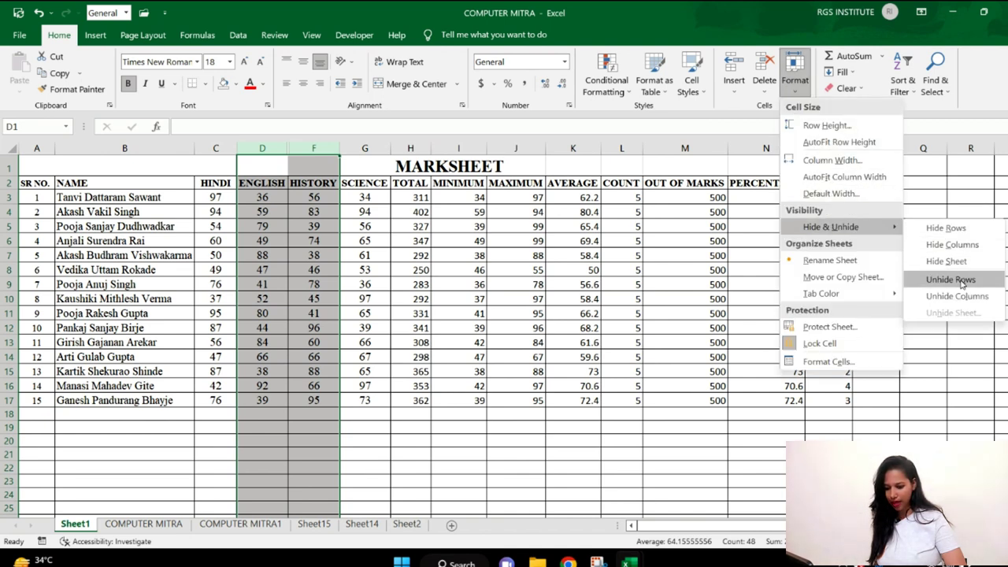
click(957, 296)
click(570, 240)
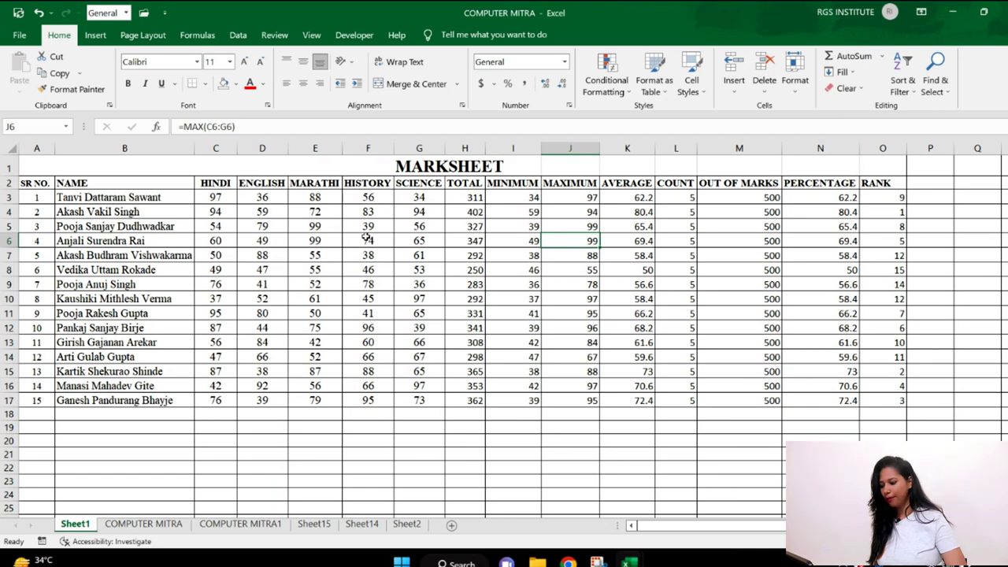
click(368, 148)
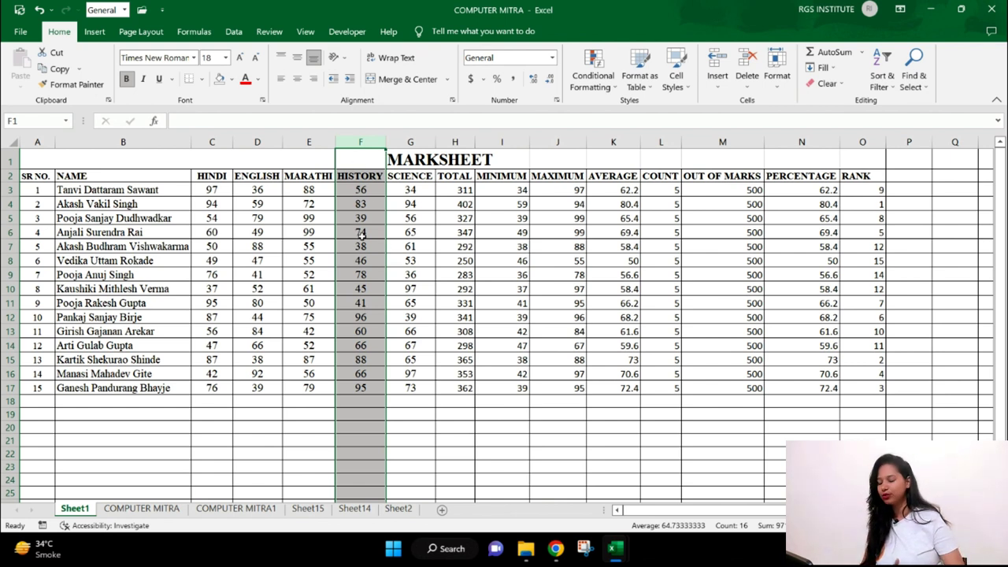
Step: Right-click Hide the HISTORY column and rows 4–6 (students 2–4), then select columns E:G
right_click(365, 241)
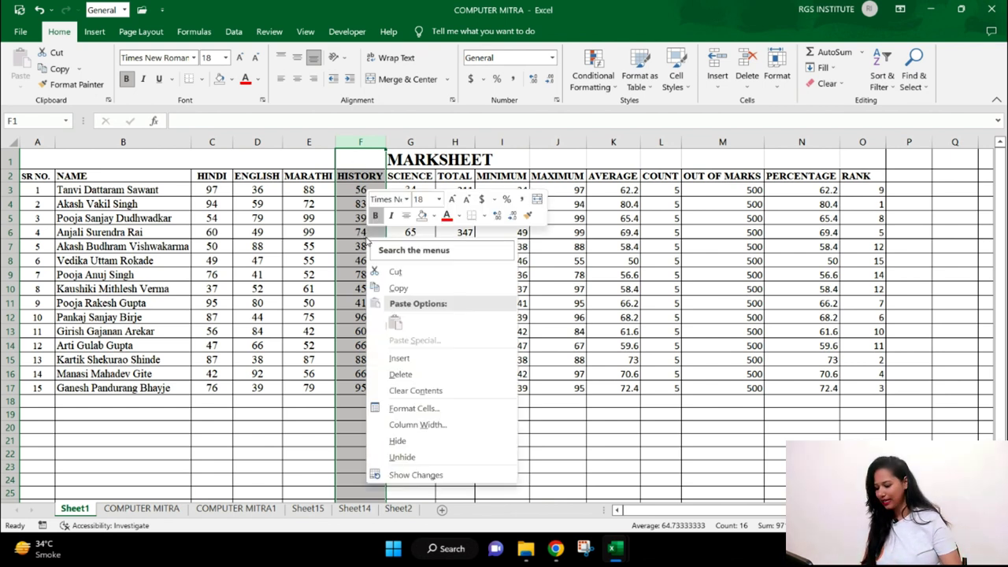
click(398, 441)
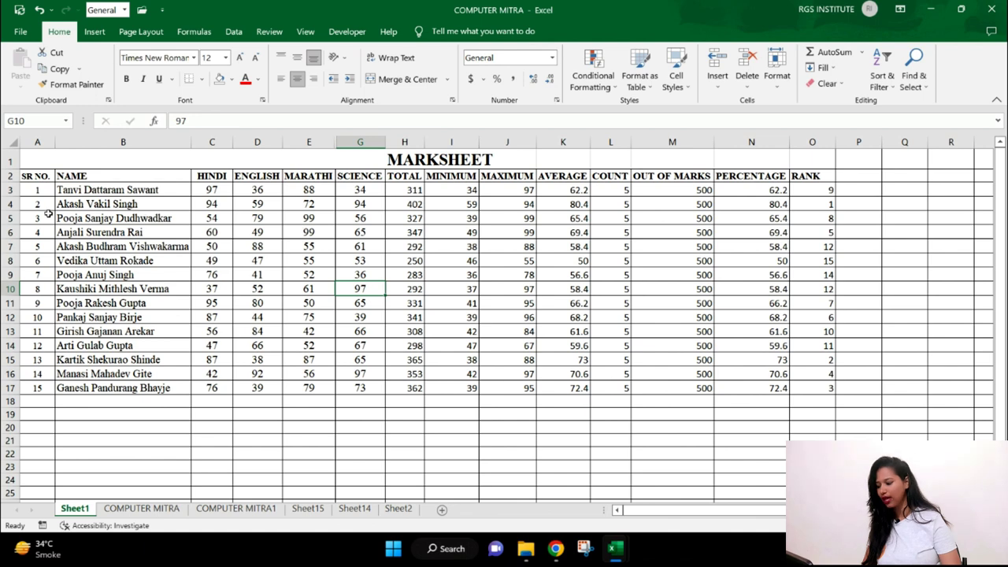
drag(11, 204, 12, 230)
right_click(210, 212)
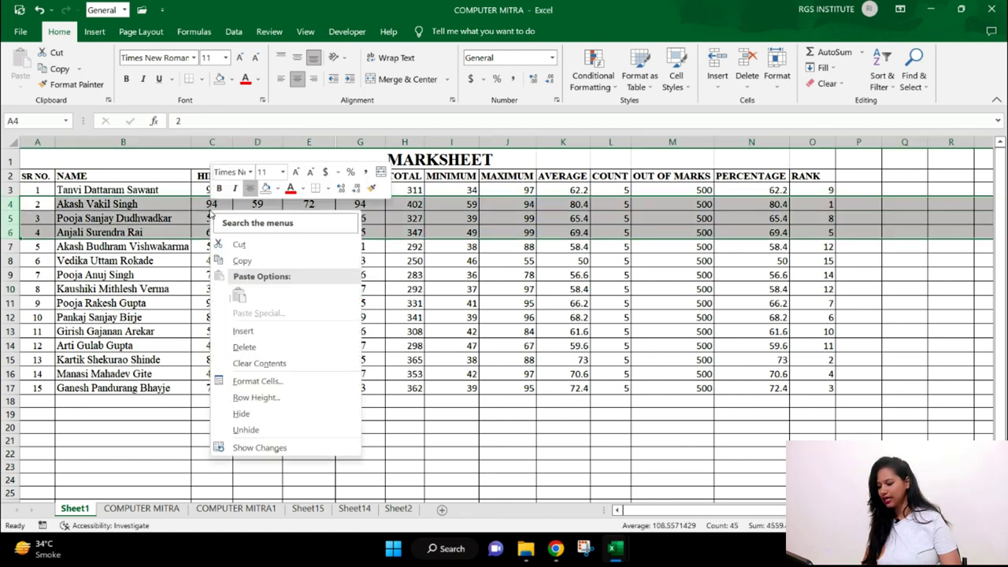
click(266, 415)
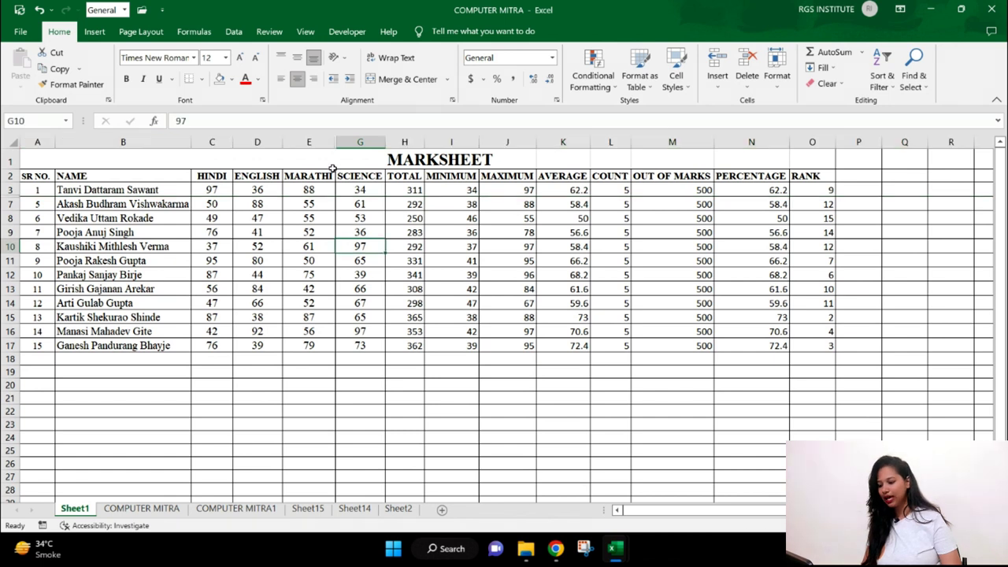
drag(324, 143, 373, 141)
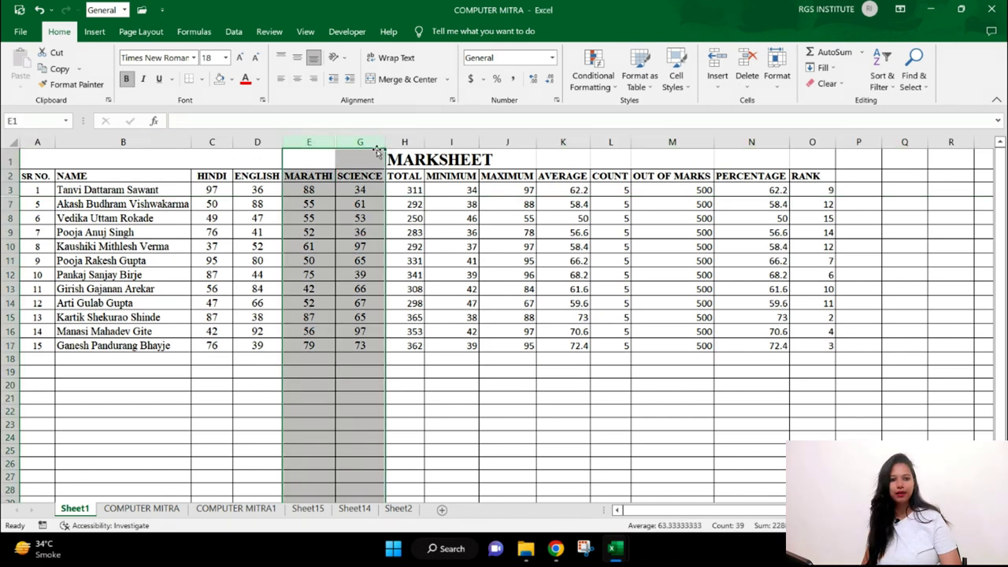
Step: Right-click Unhide on columns E:G for HISTORY and on rows 3:8 for rows 4–6
right_click(355, 208)
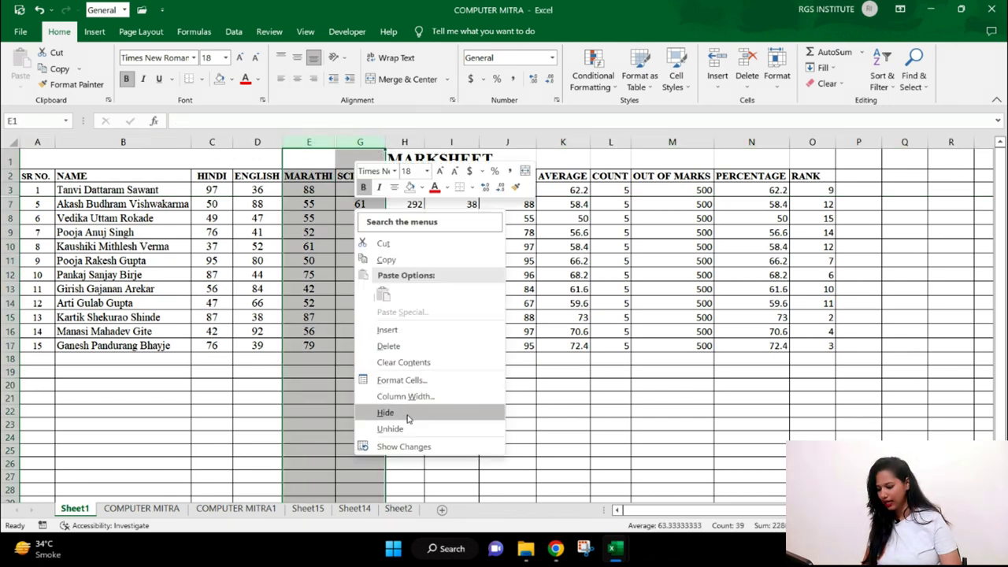
click(386, 427)
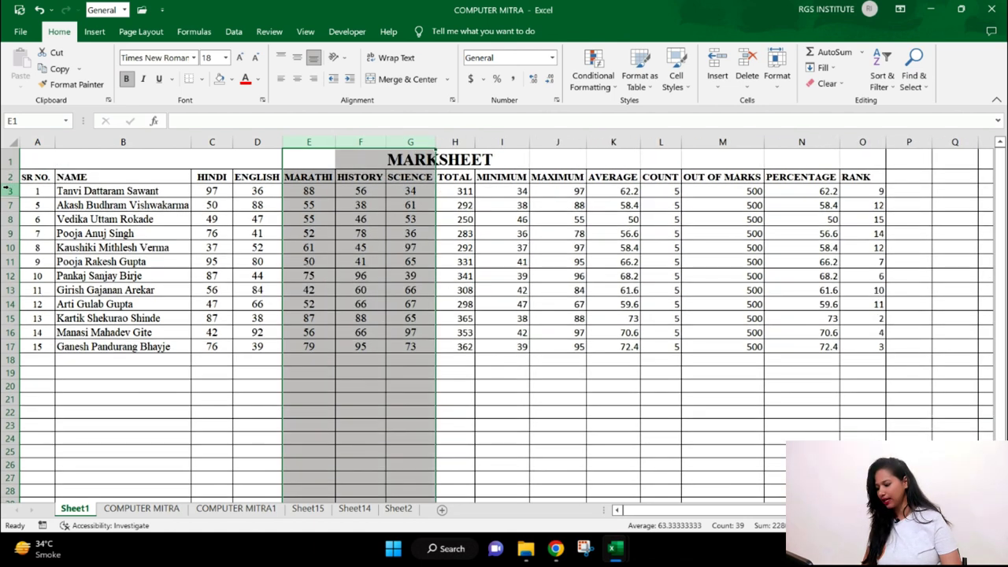
drag(11, 191, 11, 219)
right_click(77, 202)
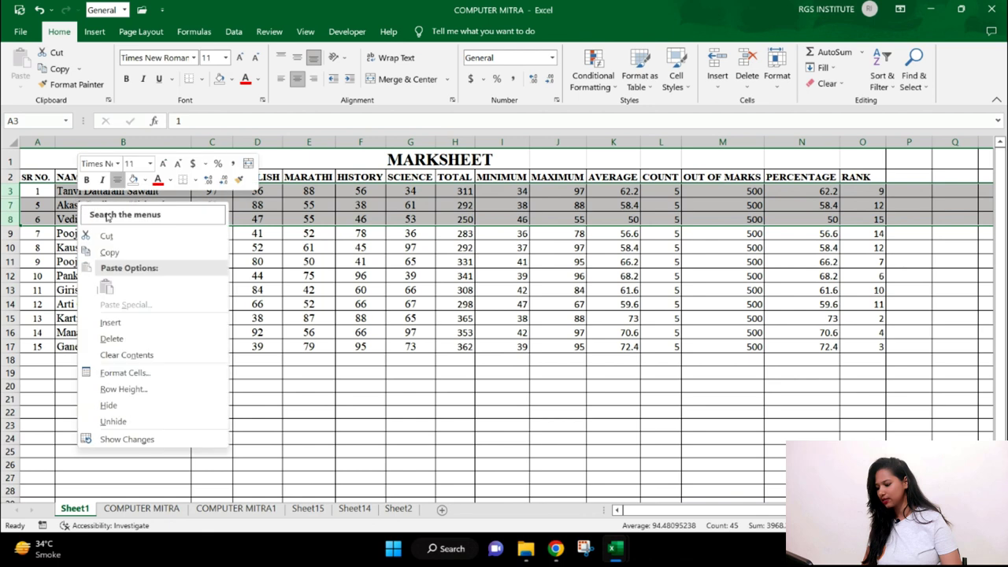
click(118, 420)
click(202, 351)
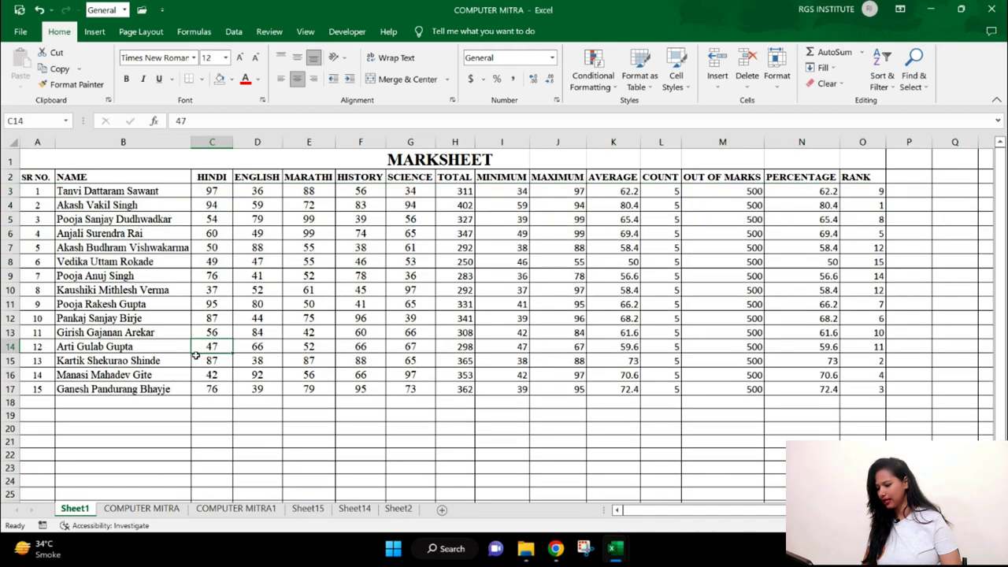